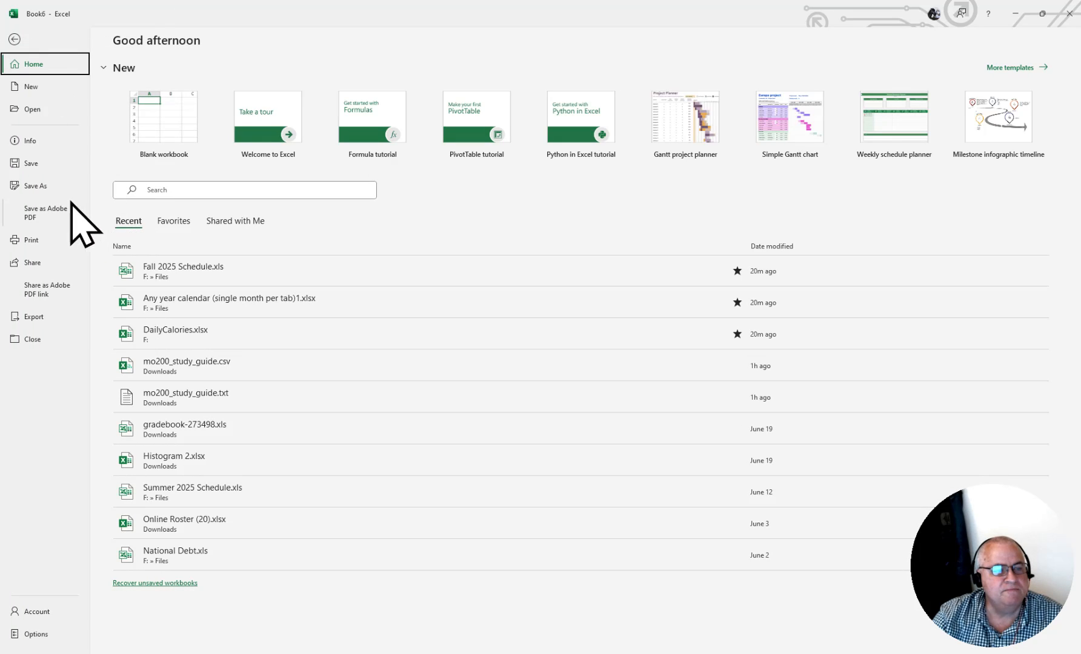
- Open mo200_study_guide.txt from the MO-200 folder, with the file type filter set to All Files
{"action": "left_click", "coordinate": [33, 110]}
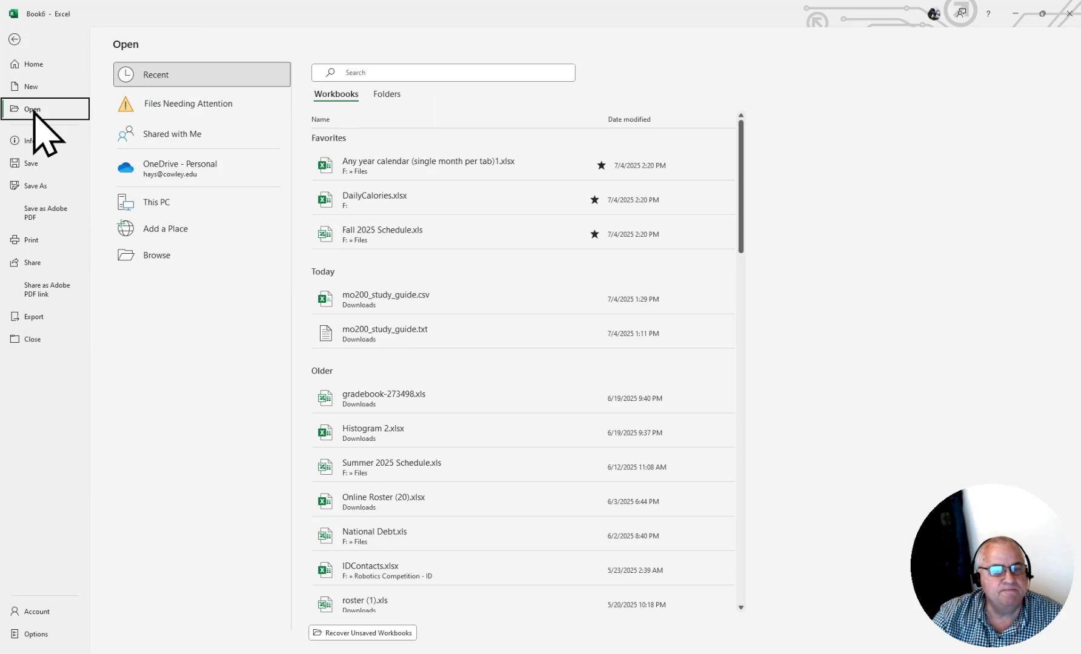
{"action": "left_click", "coordinate": [155, 260]}
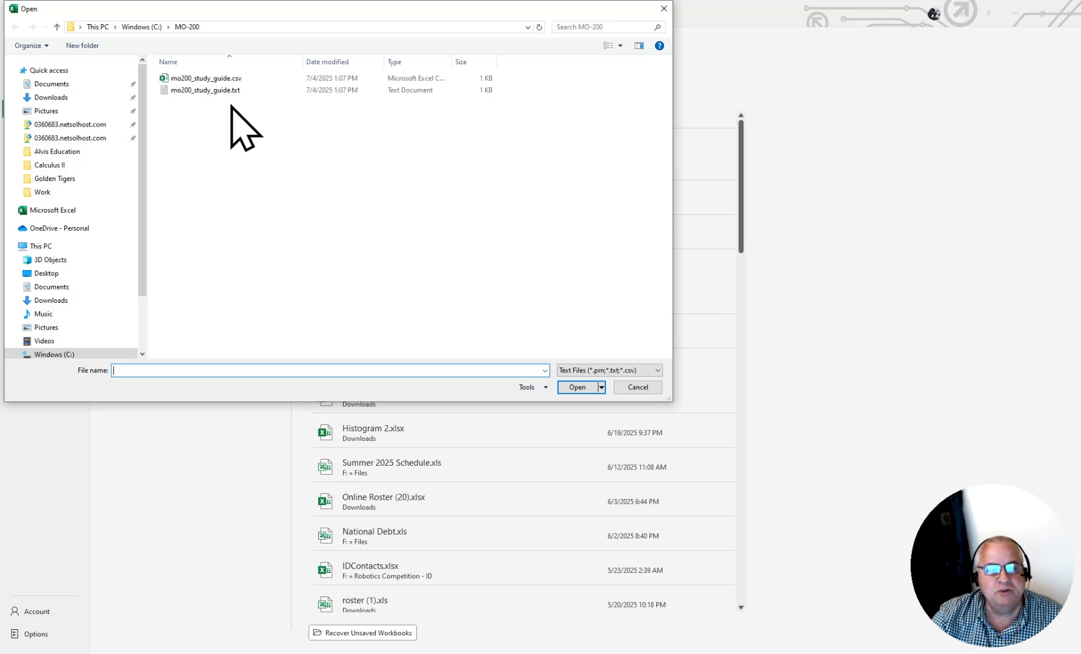
{"action": "left_click", "coordinate": [630, 375]}
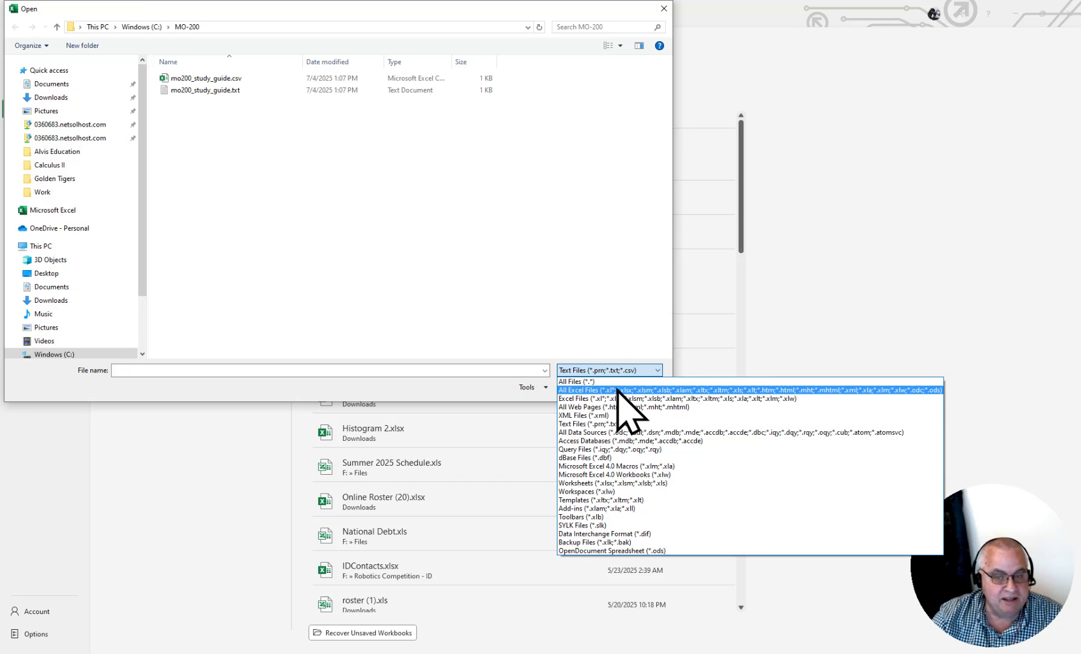
{"action": "left_click", "coordinate": [616, 390]}
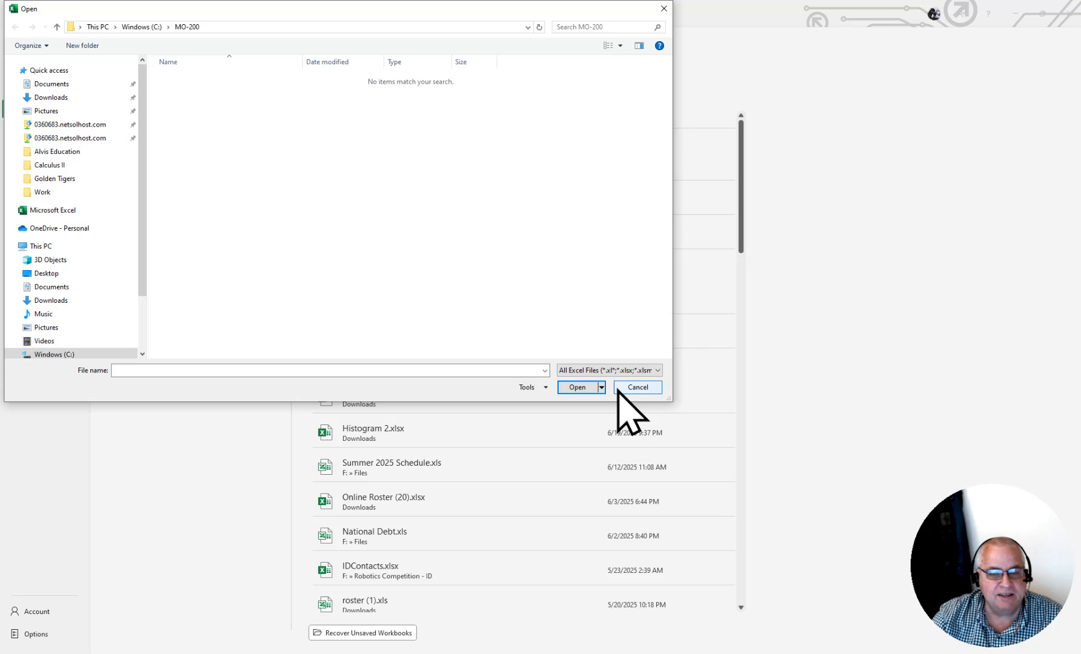
{"action": "left_click", "coordinate": [619, 370]}
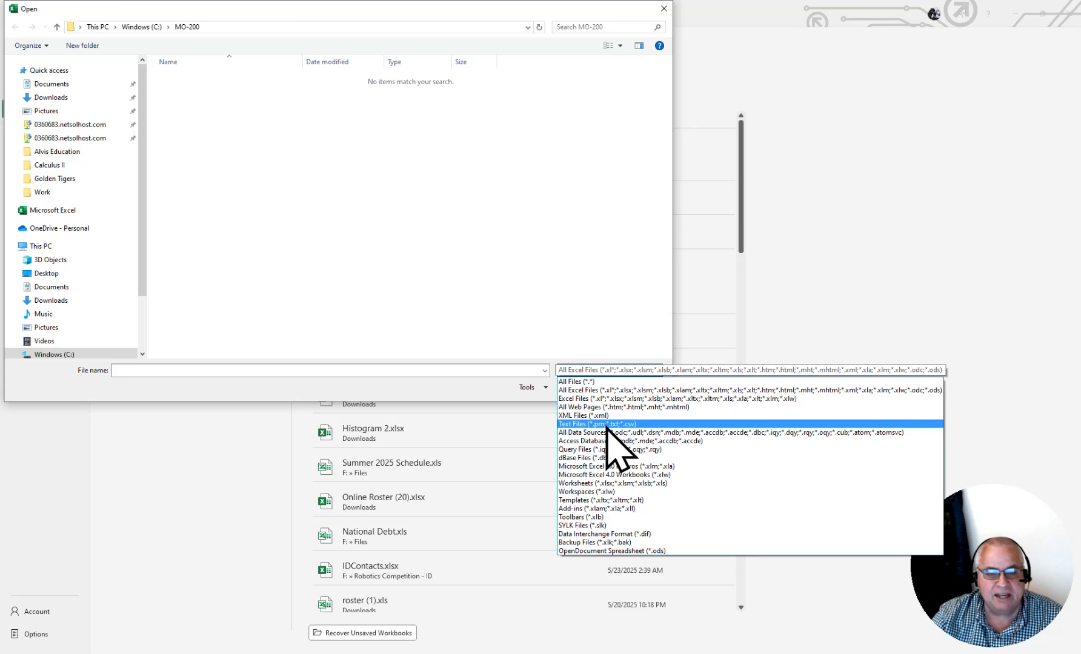
{"action": "left_click", "coordinate": [596, 382]}
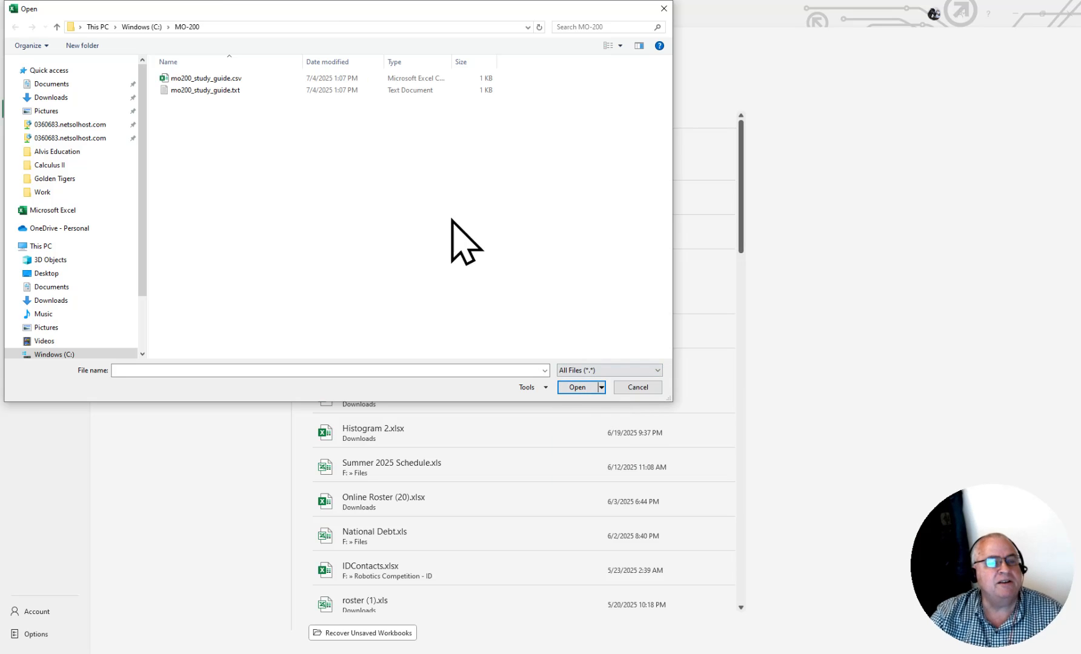
{"action": "left_click", "coordinate": [211, 90]}
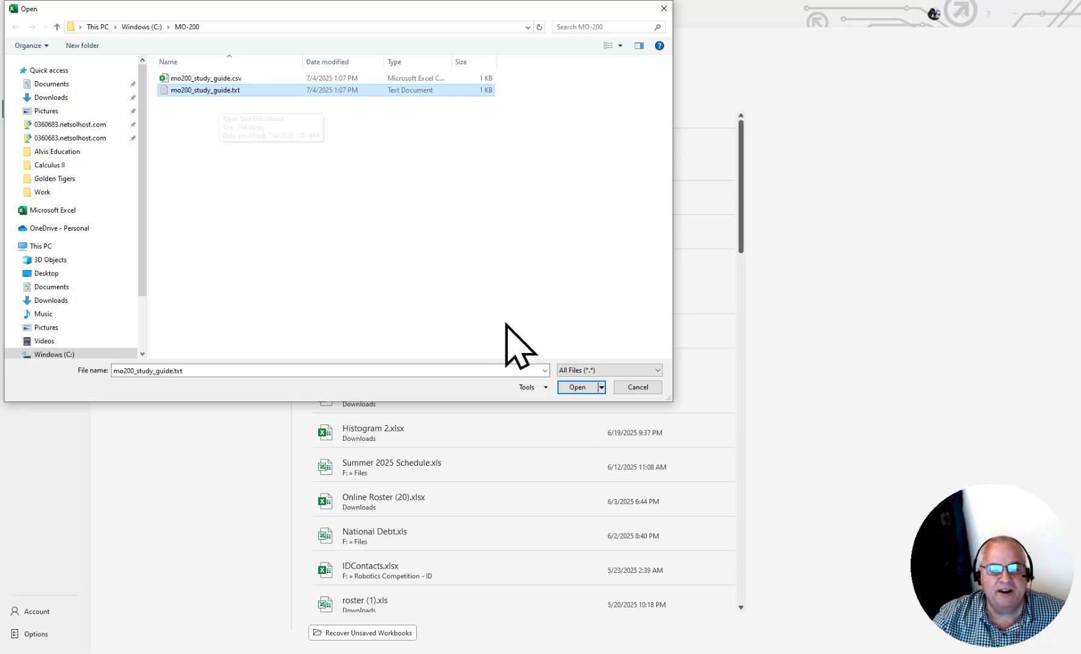
{"action": "left_click", "coordinate": [571, 389]}
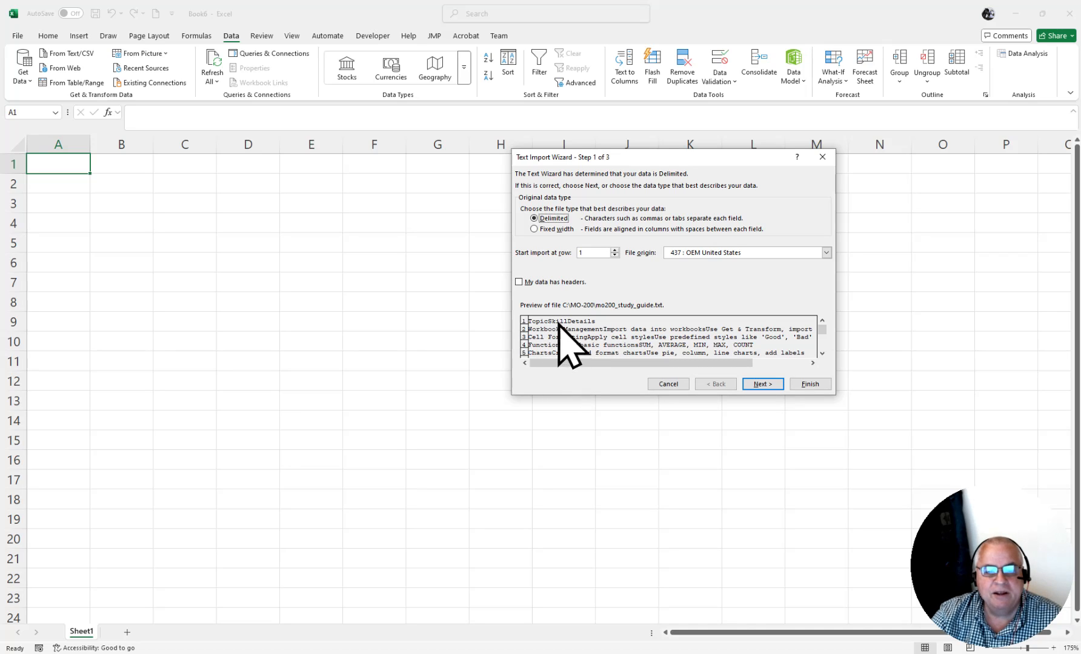
- Mark the delimited import data as having headers and keep Tab as the delimiter with the double-quote text qualifier
{"action": "left_click", "coordinate": [535, 283]}
{"action": "left_click", "coordinate": [759, 382]}
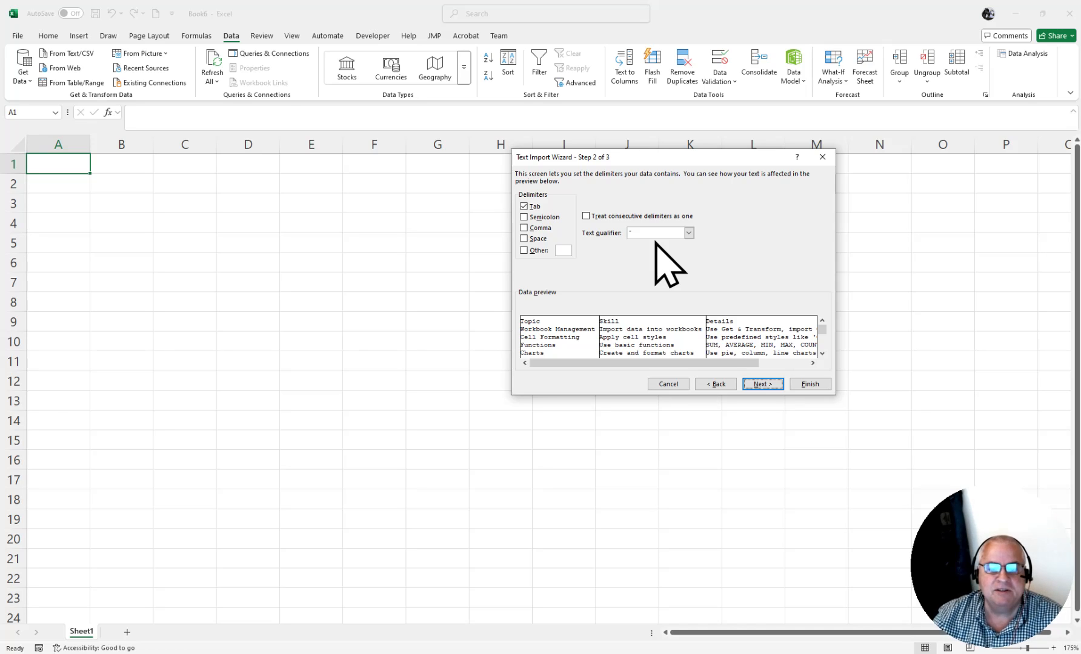
{"action": "left_click", "coordinate": [688, 234]}
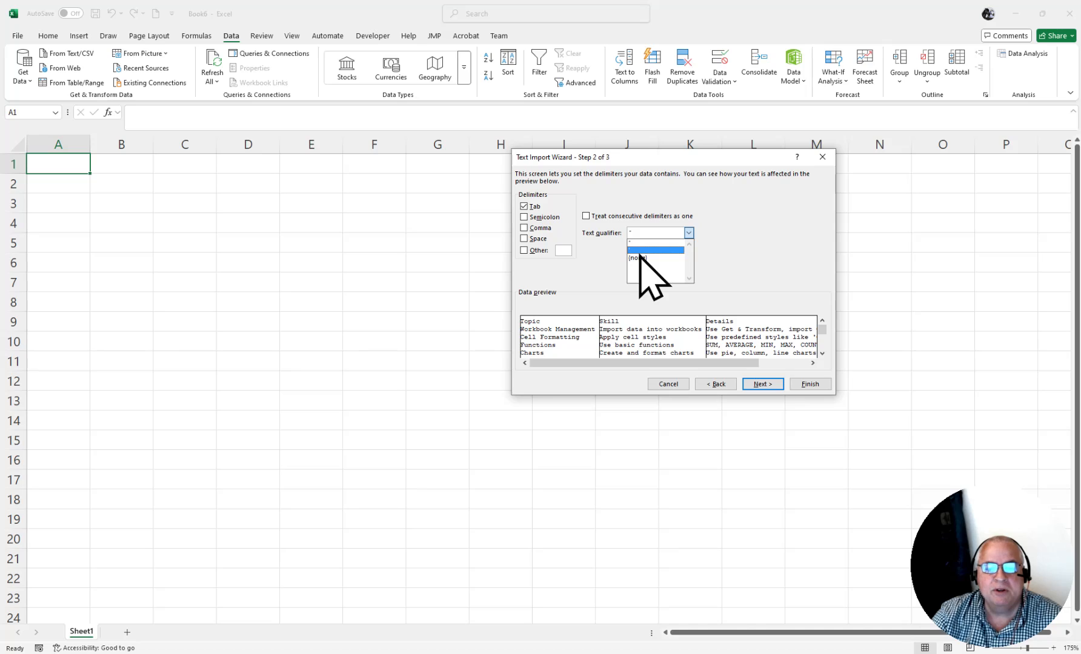
{"action": "left_click", "coordinate": [741, 238]}
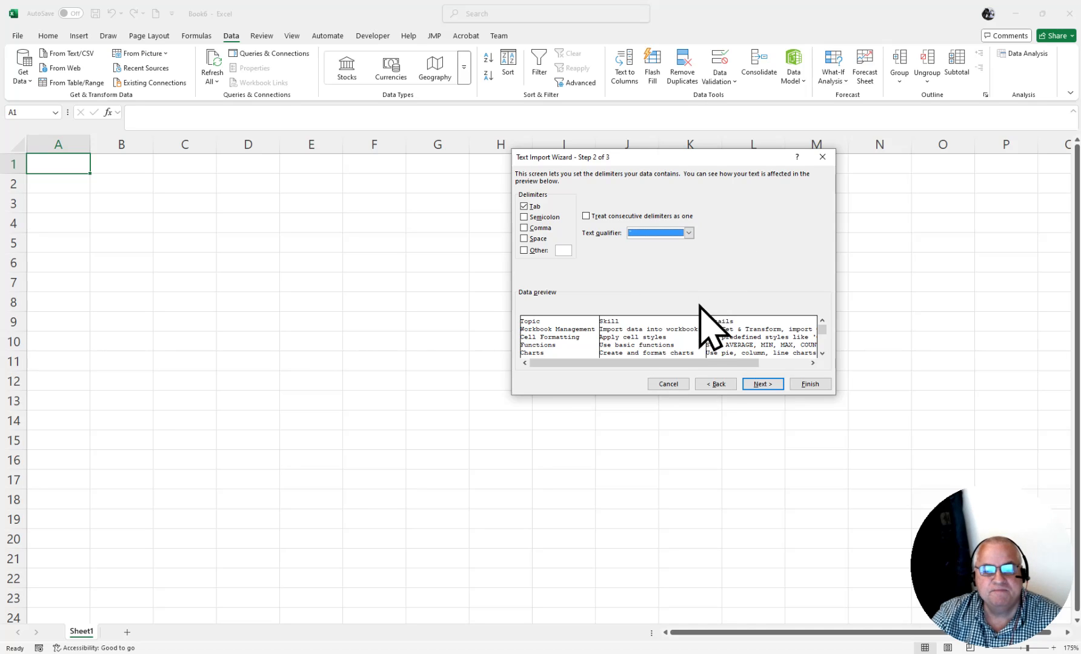
{"action": "left_click", "coordinate": [761, 385]}
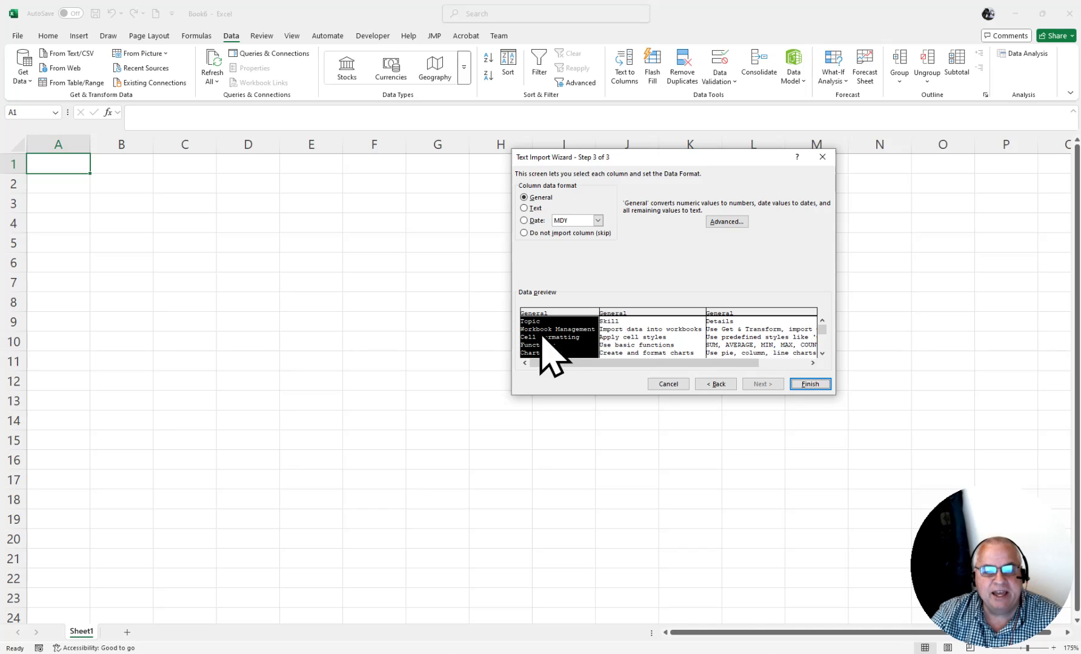
- Set the Topic, Skill and Details columns to the Text data format and finish the import
{"action": "left_click", "coordinate": [536, 209]}
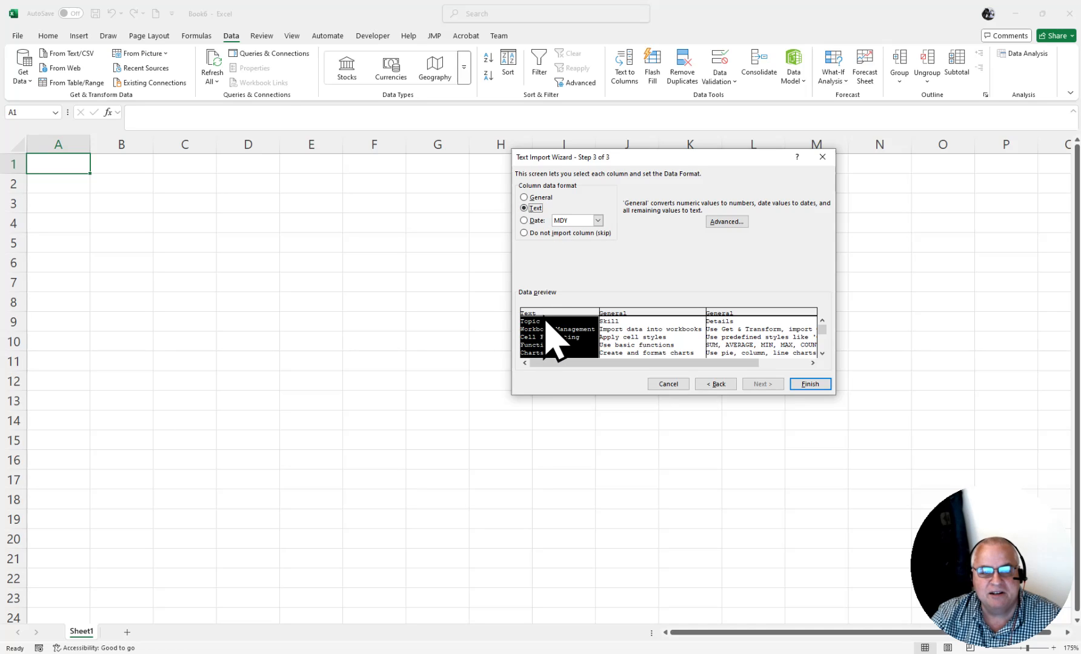
{"action": "left_click", "coordinate": [670, 330]}
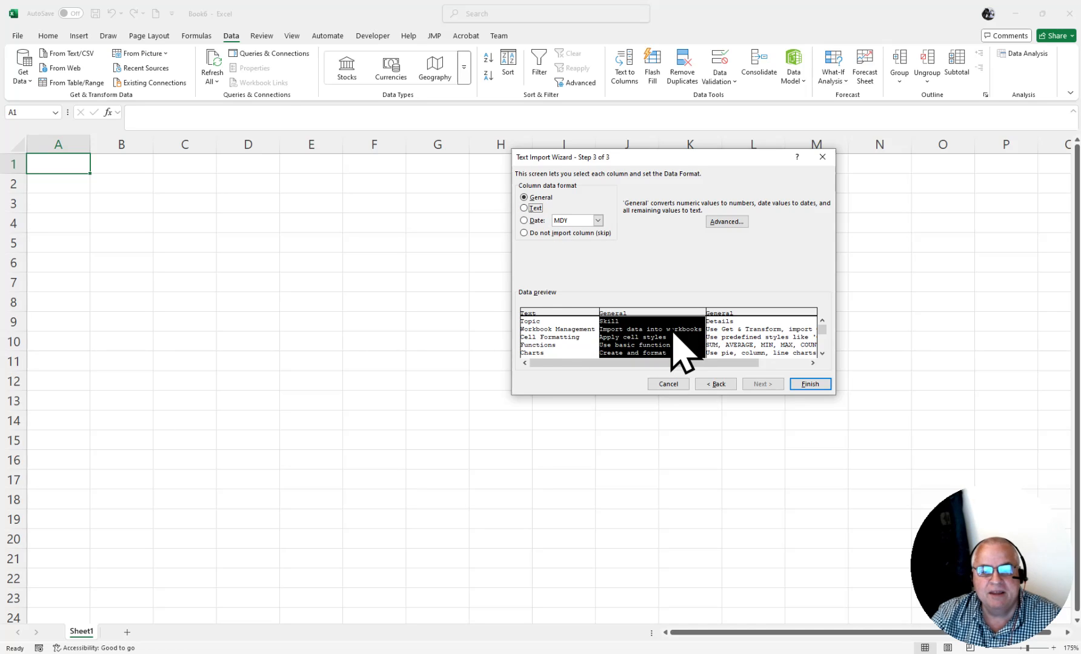
{"action": "left_click", "coordinate": [531, 209]}
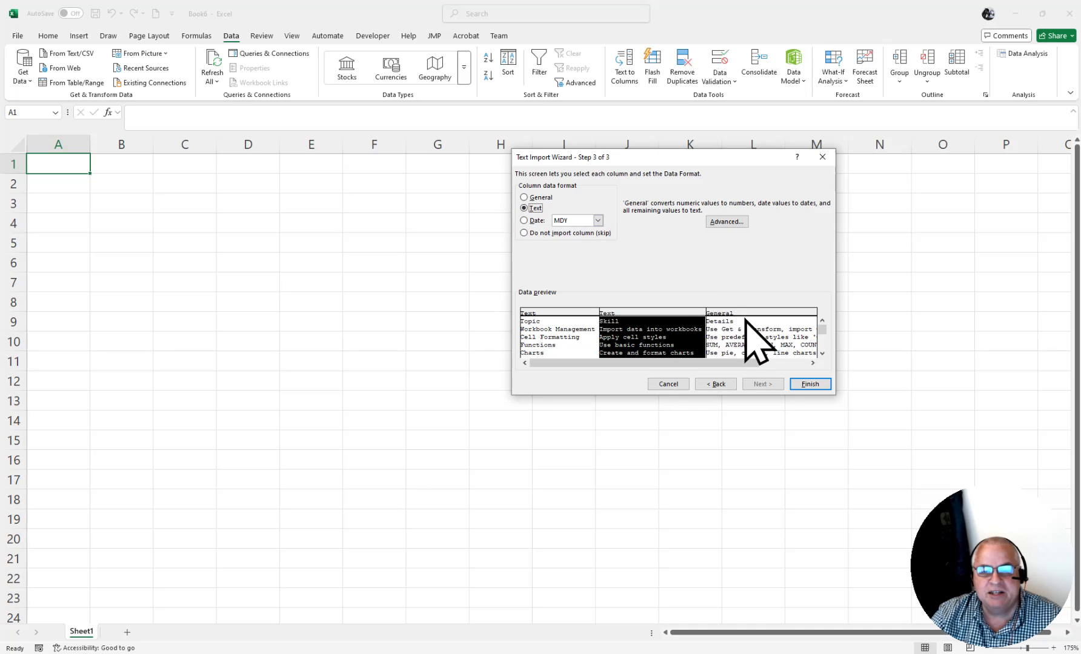
{"action": "left_click", "coordinate": [746, 336]}
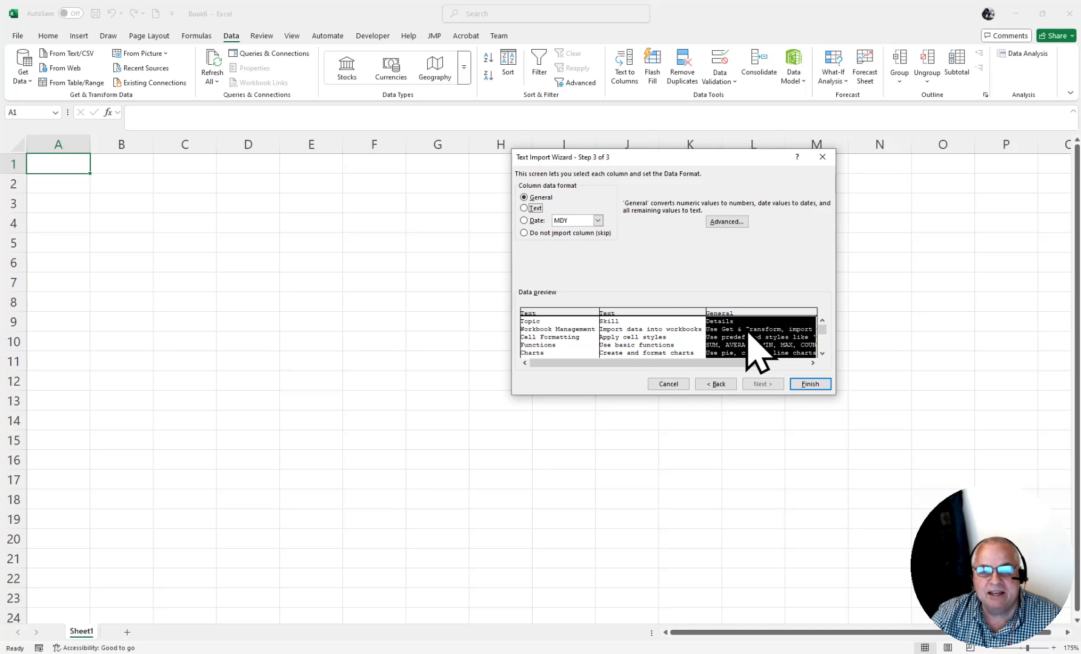
{"action": "left_click", "coordinate": [527, 208]}
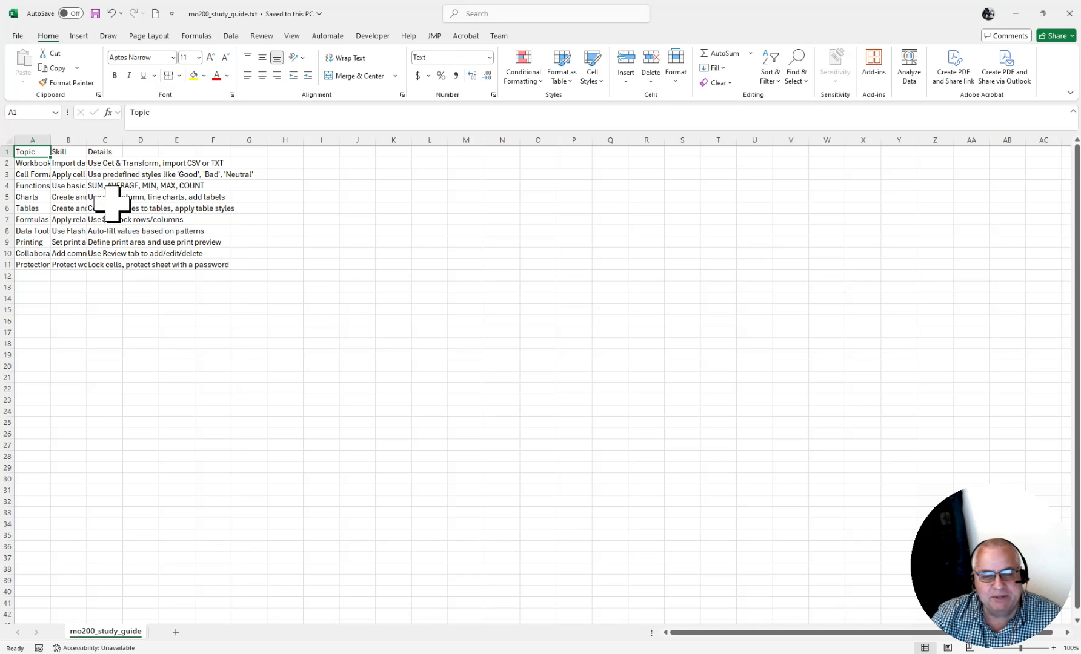
- Autofit the widths of columns A, B and C to their contents
{"action": "double_click", "coordinate": [50, 138]}
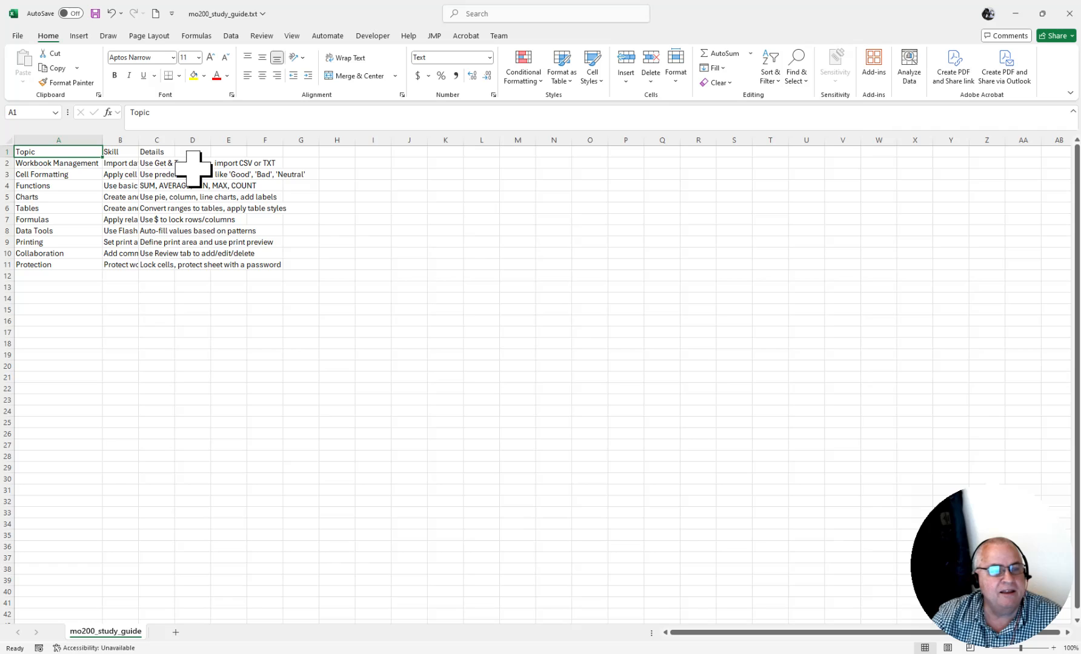
{"action": "double_click", "coordinate": [140, 143]}
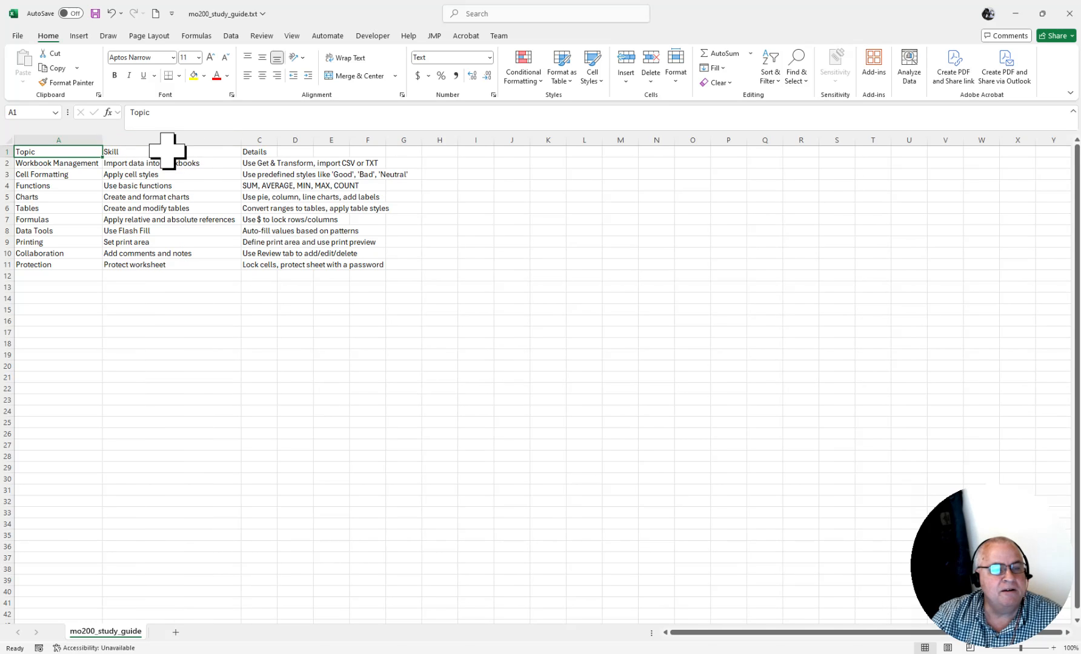
{"action": "double_click", "coordinate": [276, 139]}
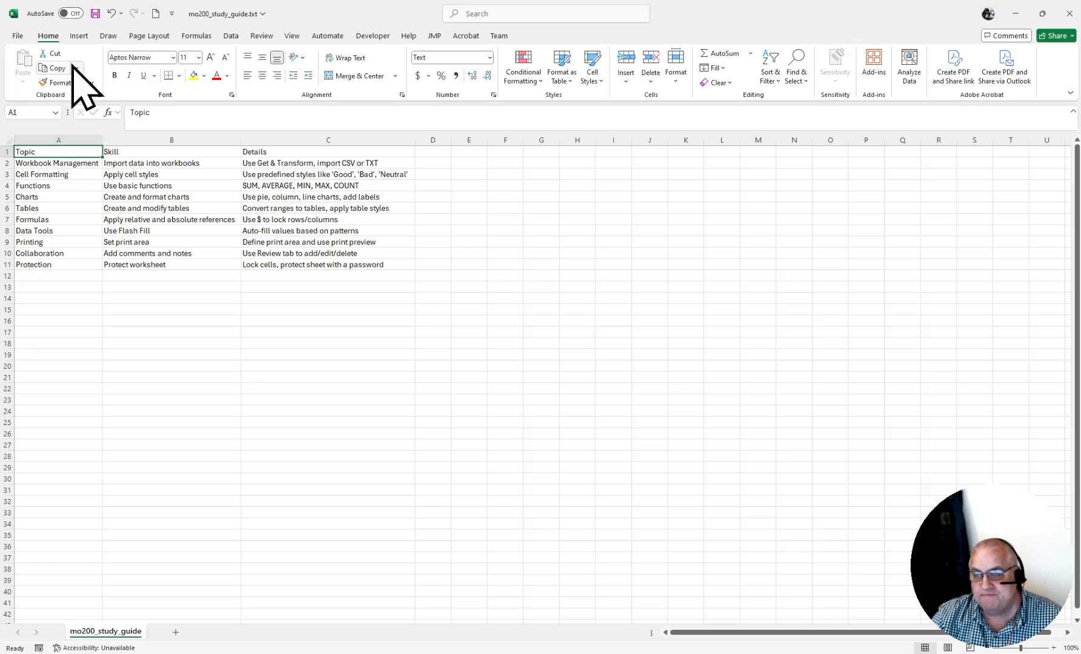
- Close mo200_study_guide.txt without saving the changes
{"action": "left_click", "coordinate": [15, 37]}
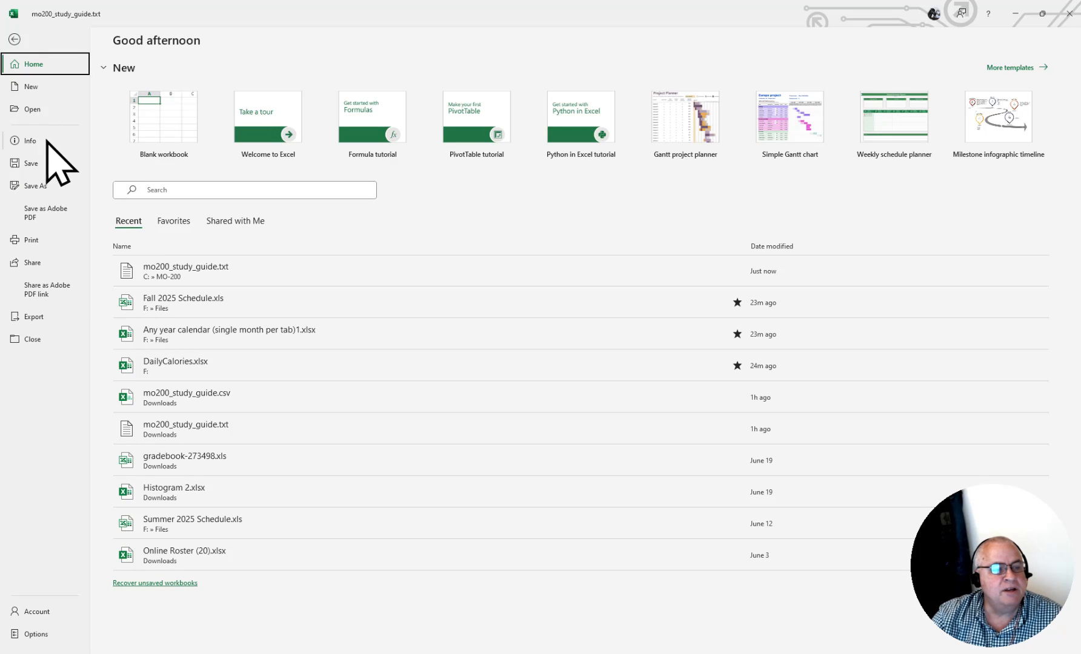
{"action": "left_click", "coordinate": [40, 339]}
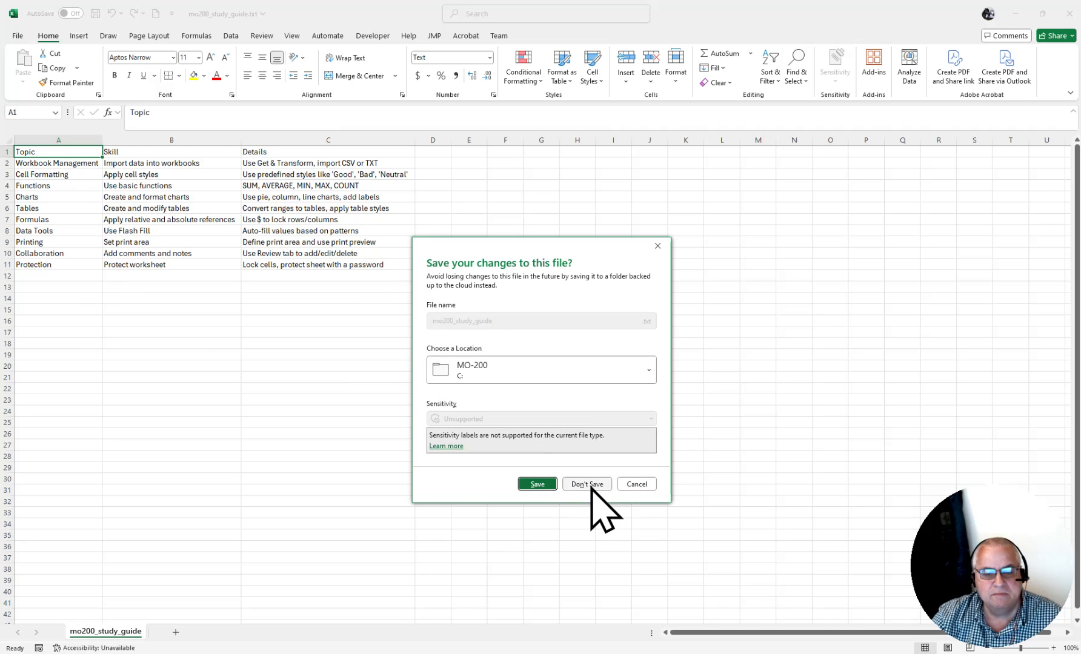
{"action": "left_click", "coordinate": [588, 485]}
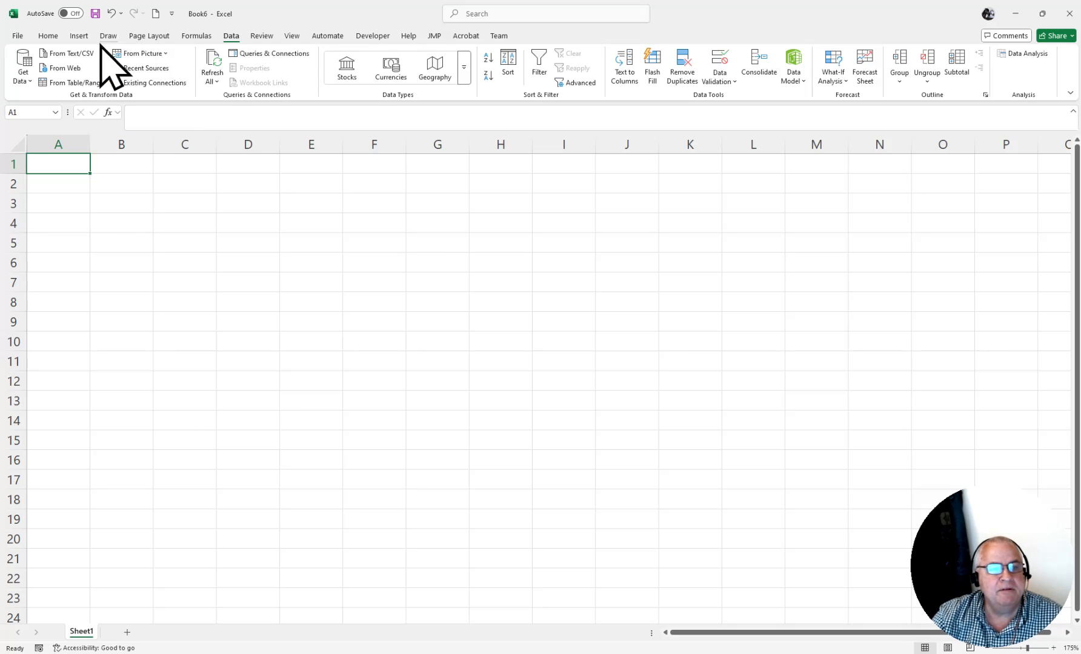
- Import mo200_study_guide.txt into the blank workbook with From Text/CSV and load it with the Tab delimiter
{"action": "left_click", "coordinate": [47, 36]}
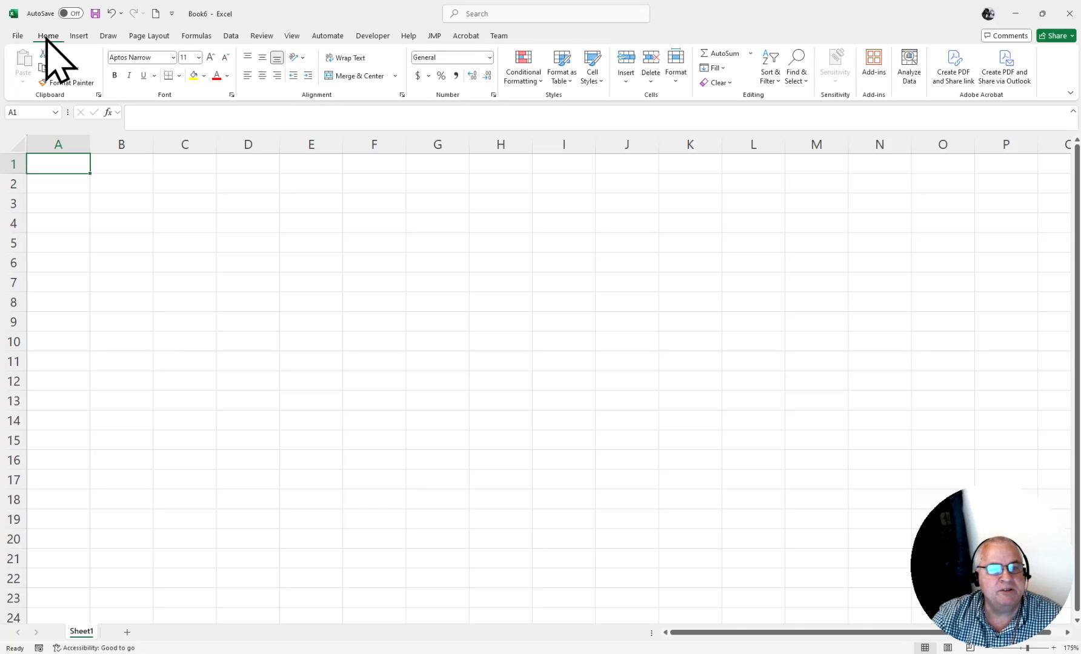
{"action": "left_click", "coordinate": [237, 38]}
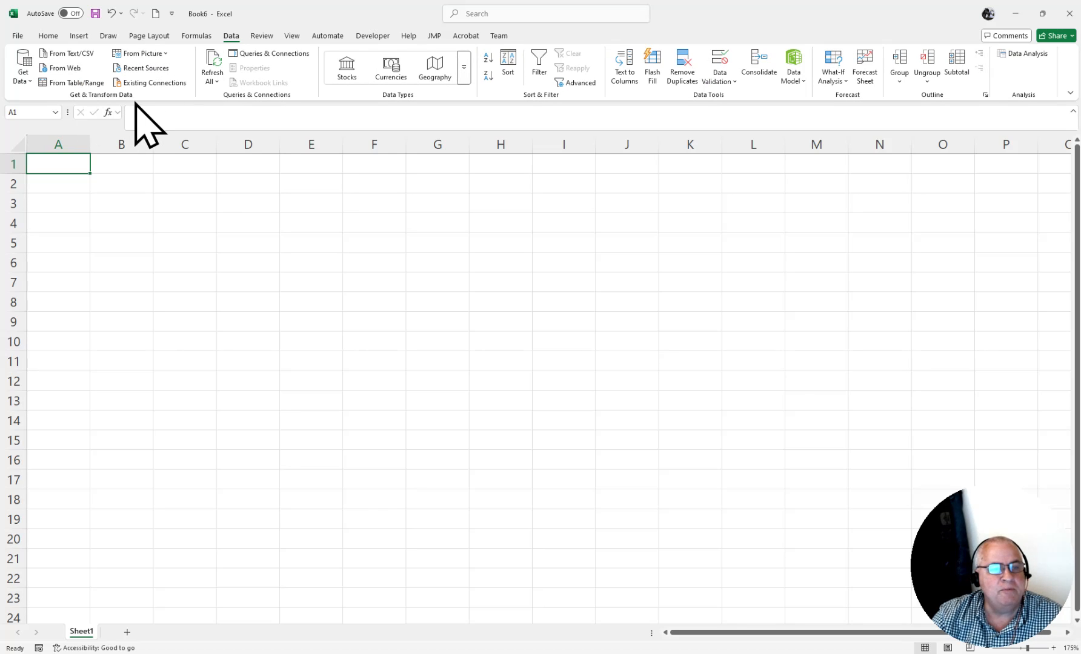
{"action": "left_click", "coordinate": [74, 53]}
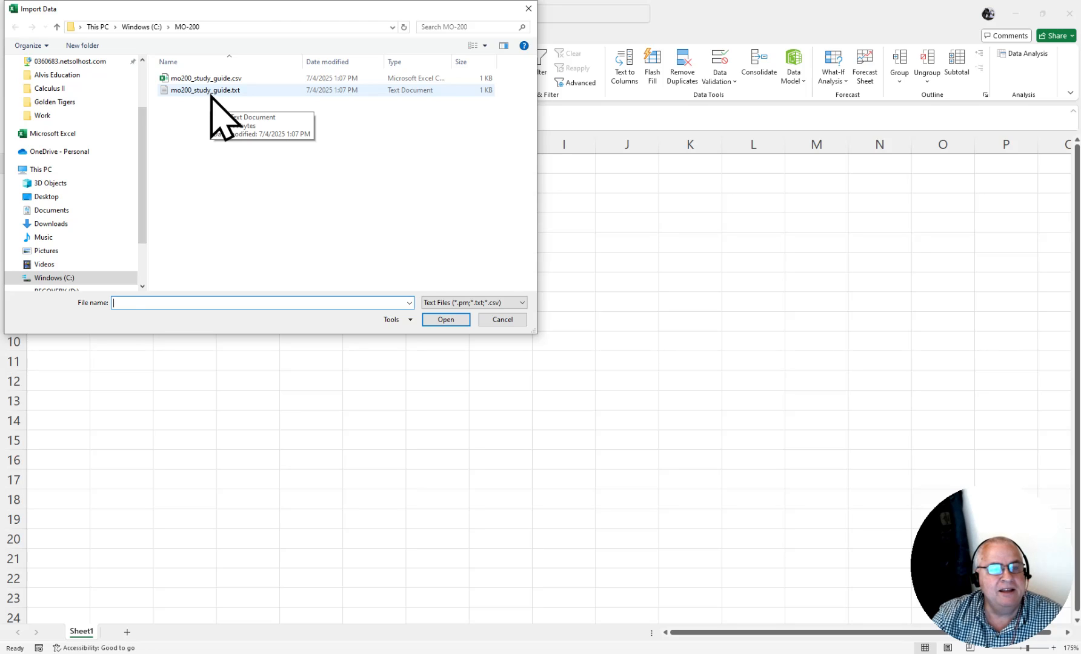
{"action": "left_click", "coordinate": [210, 92]}
{"action": "left_click", "coordinate": [447, 319]}
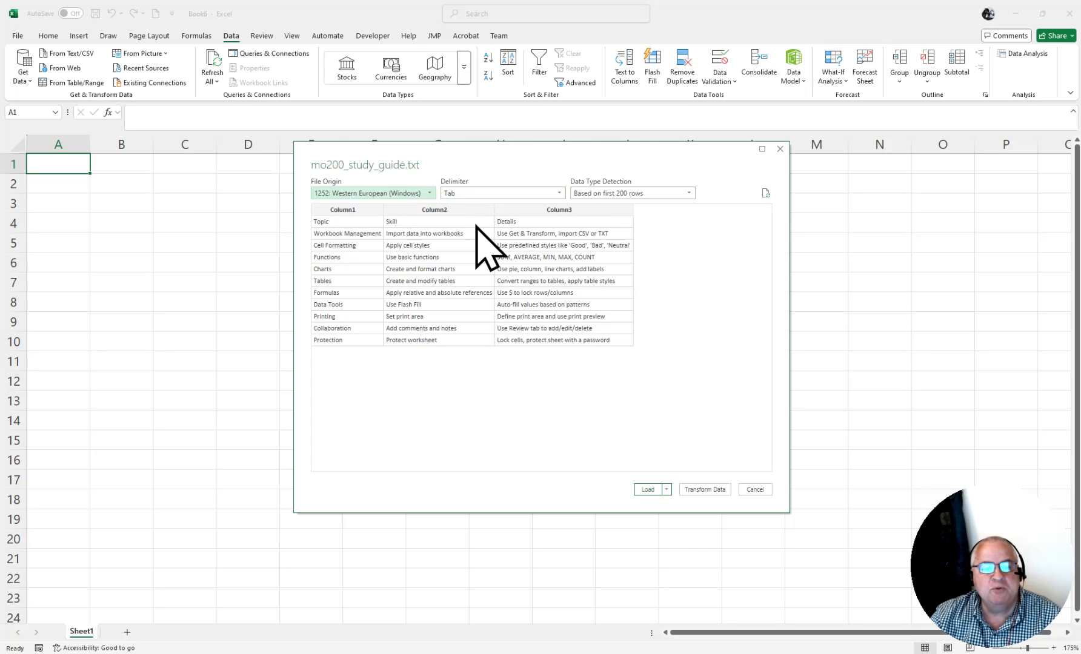
{"action": "left_click", "coordinate": [666, 489]}
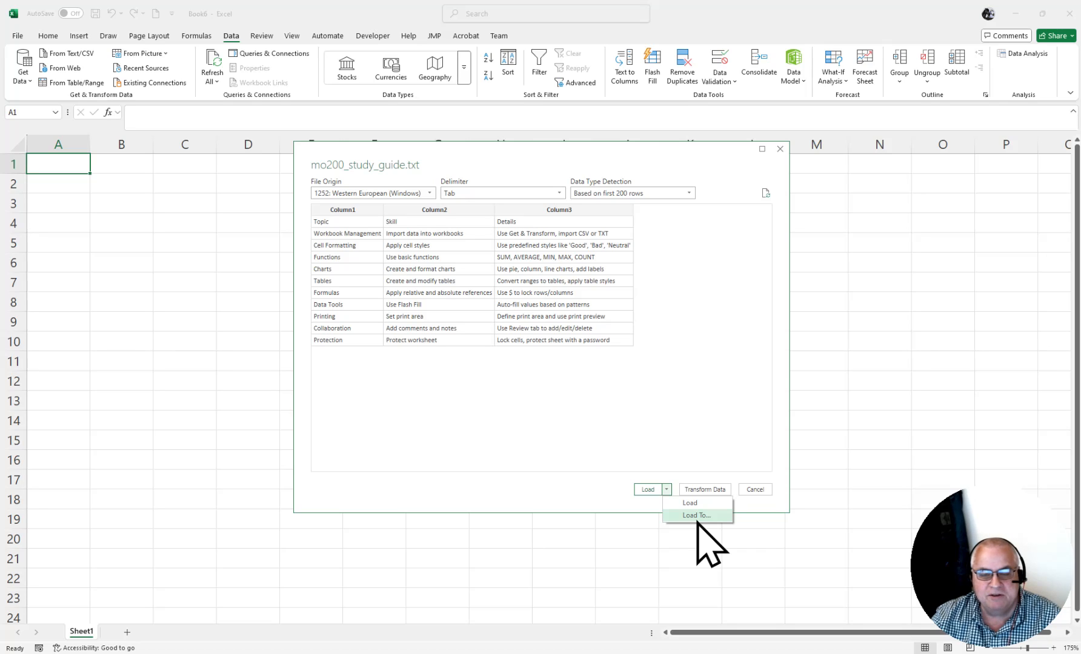
{"action": "left_click", "coordinate": [673, 412]}
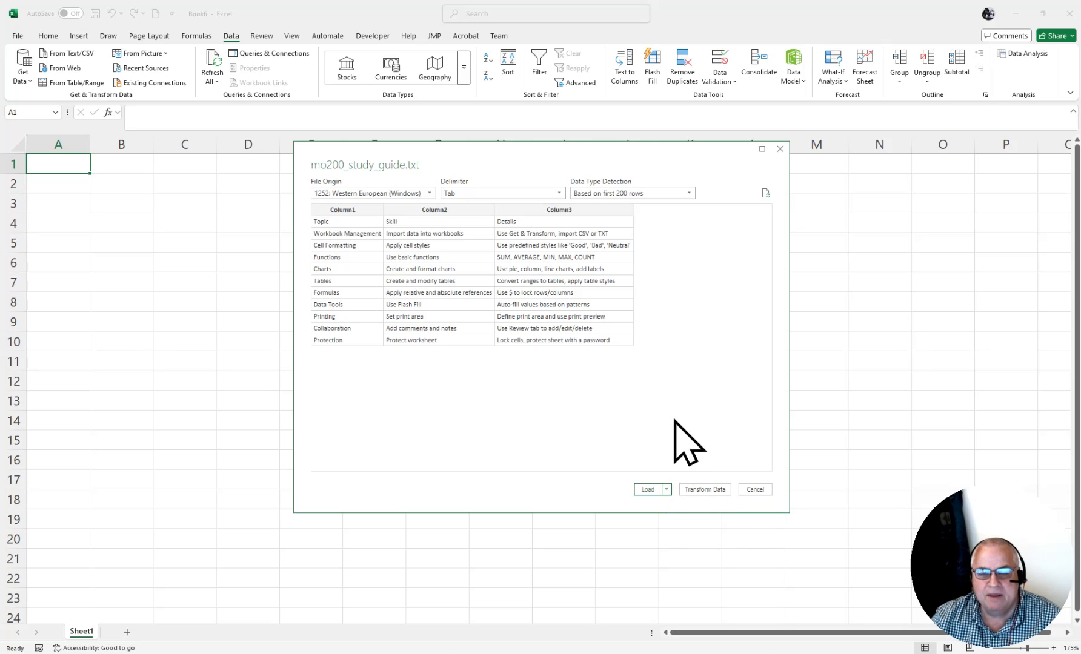
{"action": "left_click", "coordinate": [647, 488]}
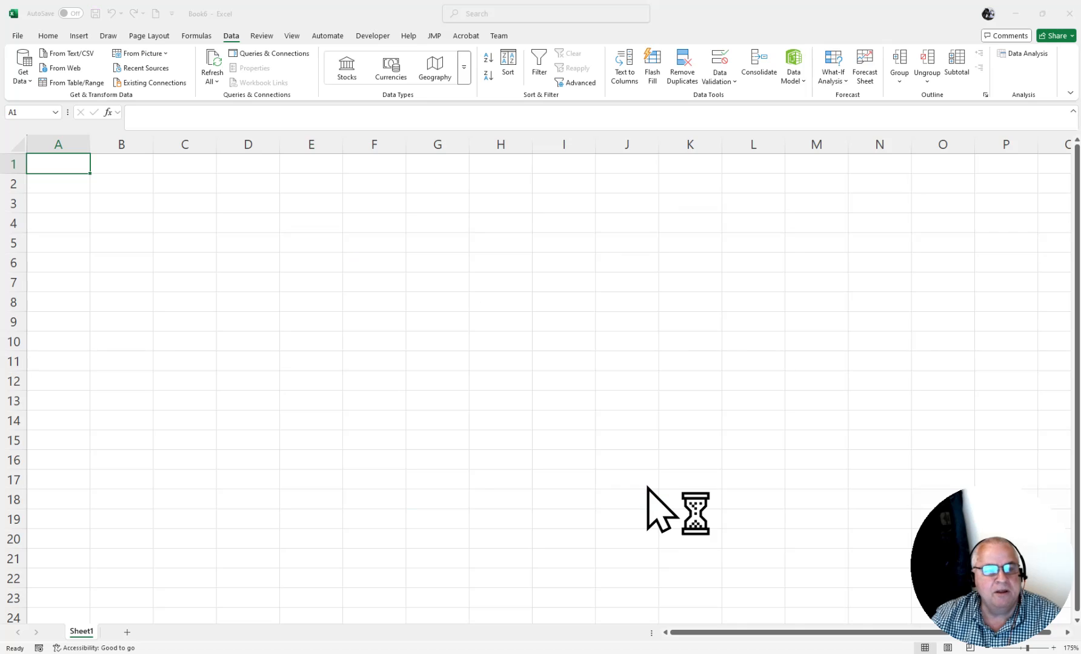